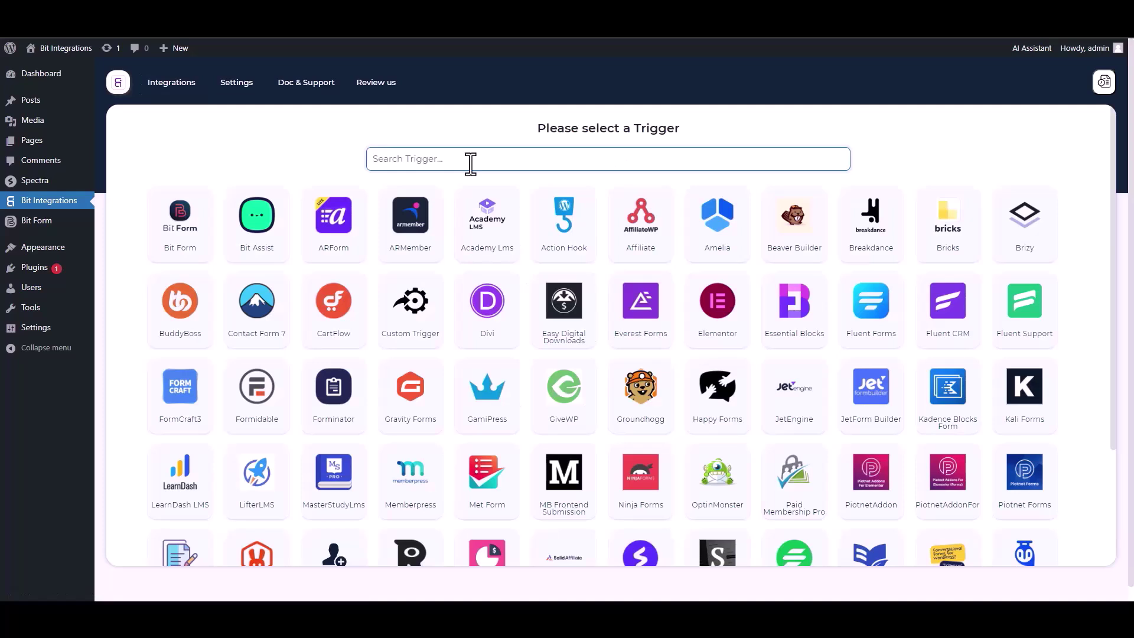
- Pick Spectra as the trigger and start fetching its form submission data
{"action": "left_click", "coordinate": [603, 222]}
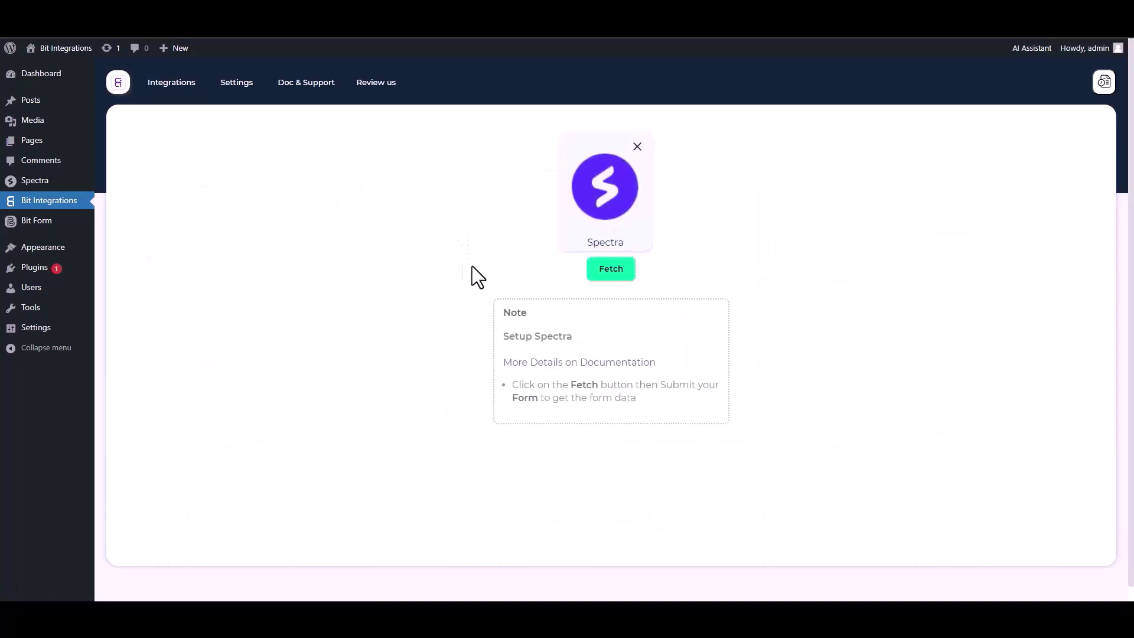
{"action": "left_click", "coordinate": [612, 271]}
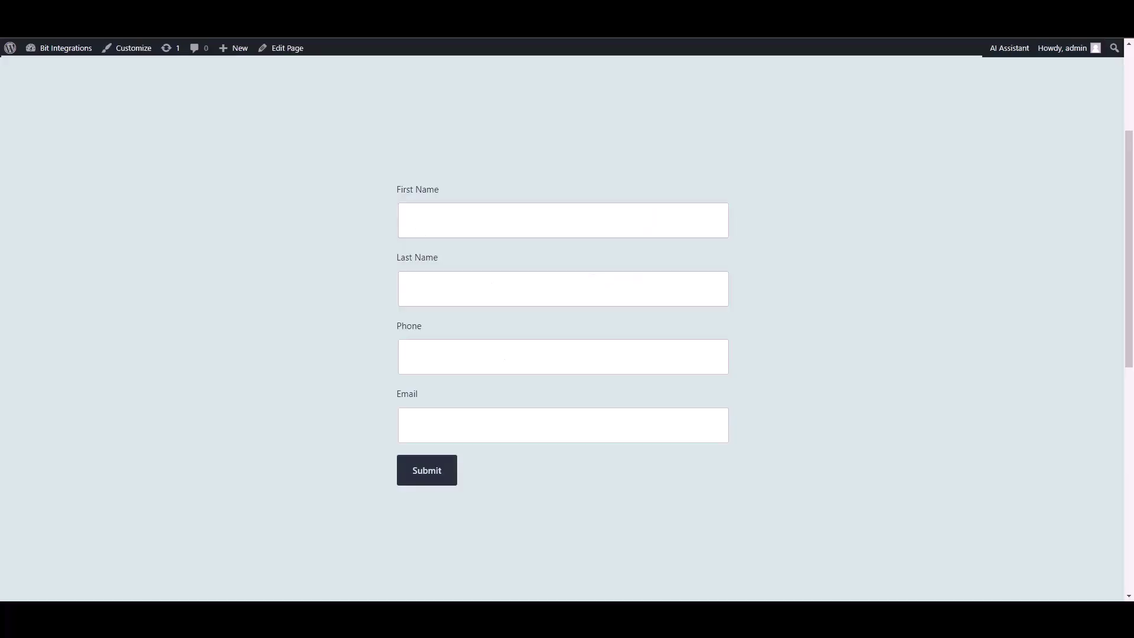
- Fill the Spectra form with test first and last names, a phone number and an e-mail, then submit it
{"action": "type", "text": "ye"}
{"action": "key", "text": "BackSpace"}
{"action": "key", "text": "BackSpace"}
{"action": "type", "text": "test"}
{"action": "key", "text": "Tab"}
{"action": "type", "text": "test2"}
{"action": "key", "text": "Tab"}
{"action": "type", "text": "5515456"}
{"action": "key", "text": "Tab"}
{"action": "type", "text": "test@gmail.com"}
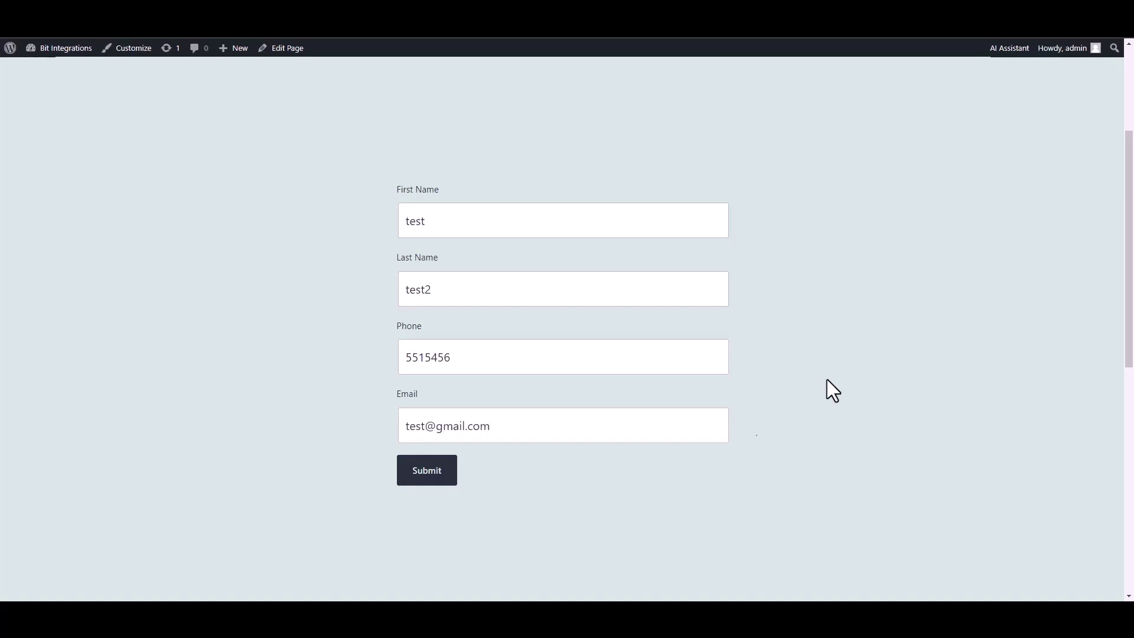
{"action": "left_click", "coordinate": [423, 476]}
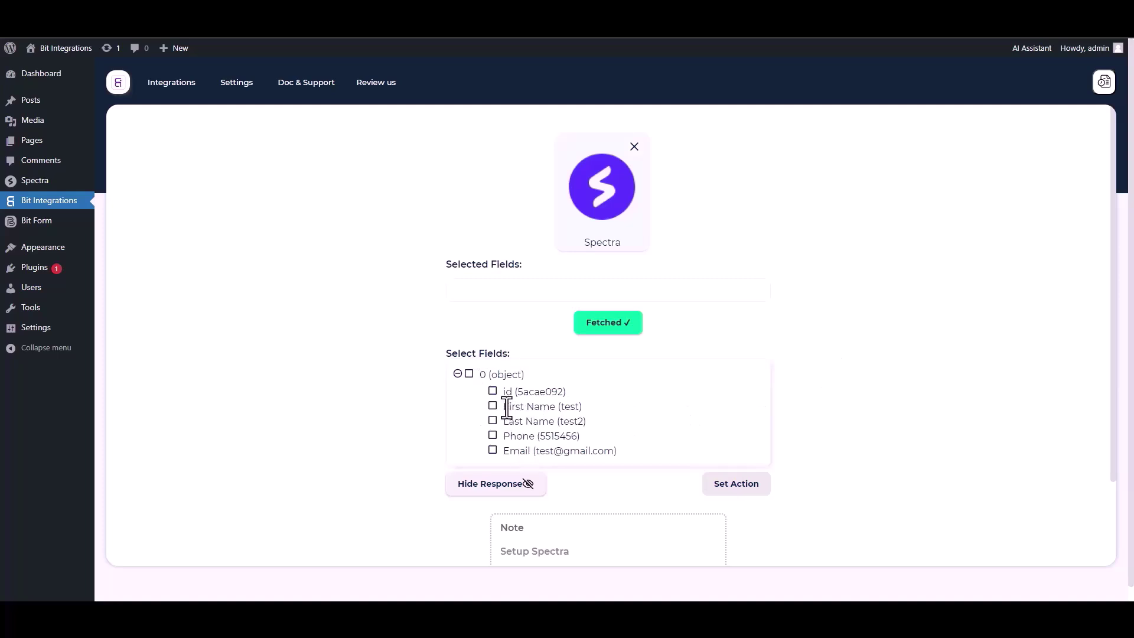
- Tick the id, First Name, Last Name, Phone and Email checkboxes under Select Fields
{"action": "left_click", "coordinate": [493, 391]}
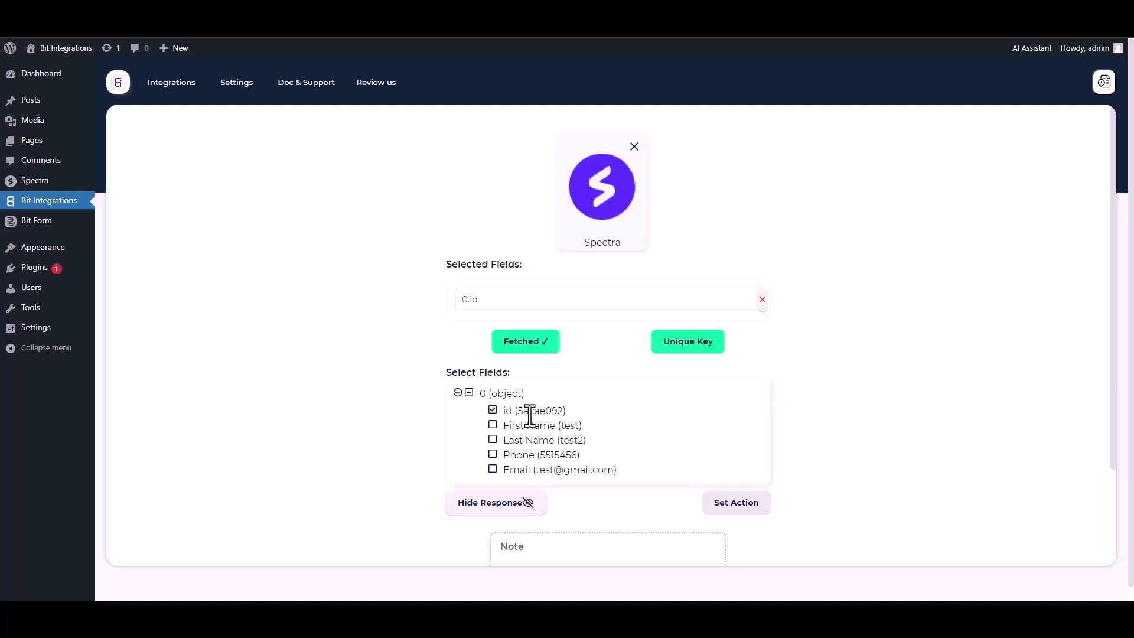
{"action": "left_click", "coordinate": [492, 426]}
{"action": "left_click", "coordinate": [493, 469]}
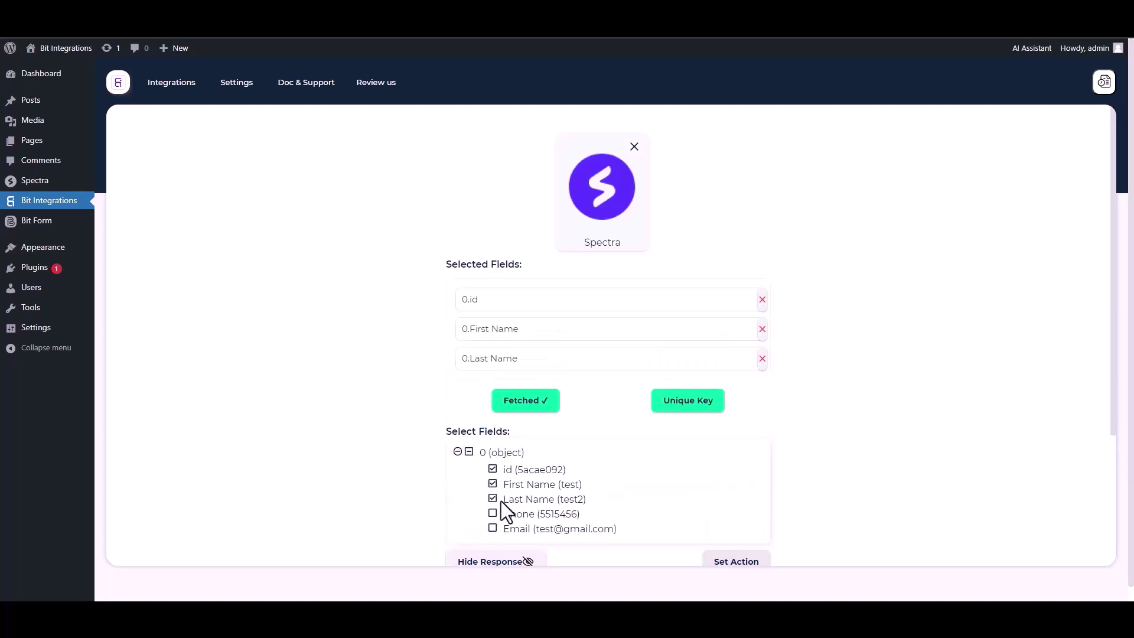
{"action": "left_click", "coordinate": [492, 514]}
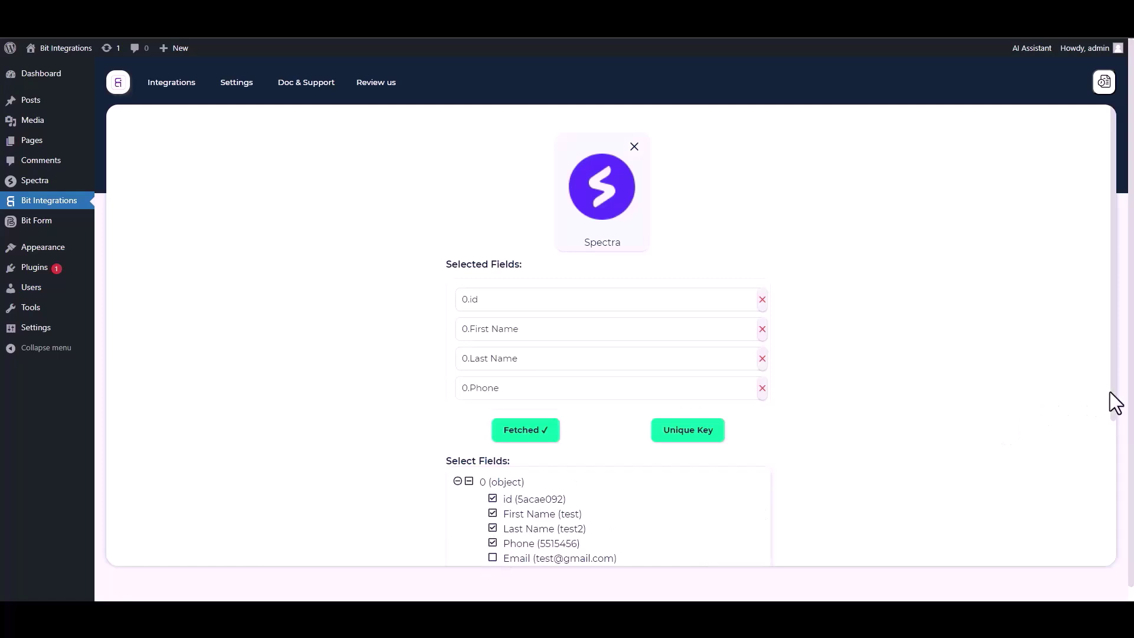
{"action": "scroll", "coordinate": [1110, 392], "scroll_direction": "down", "scroll_amount": 1}
{"action": "left_click", "coordinate": [492, 530]}
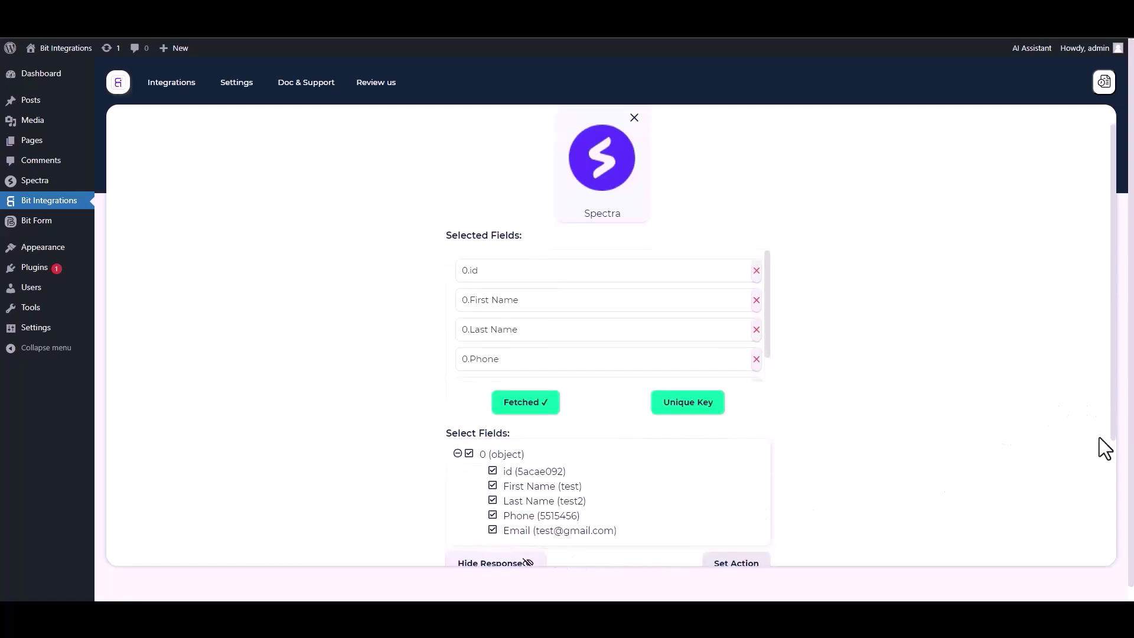
{"action": "scroll", "coordinate": [1109, 437], "scroll_direction": "down", "scroll_amount": 1}
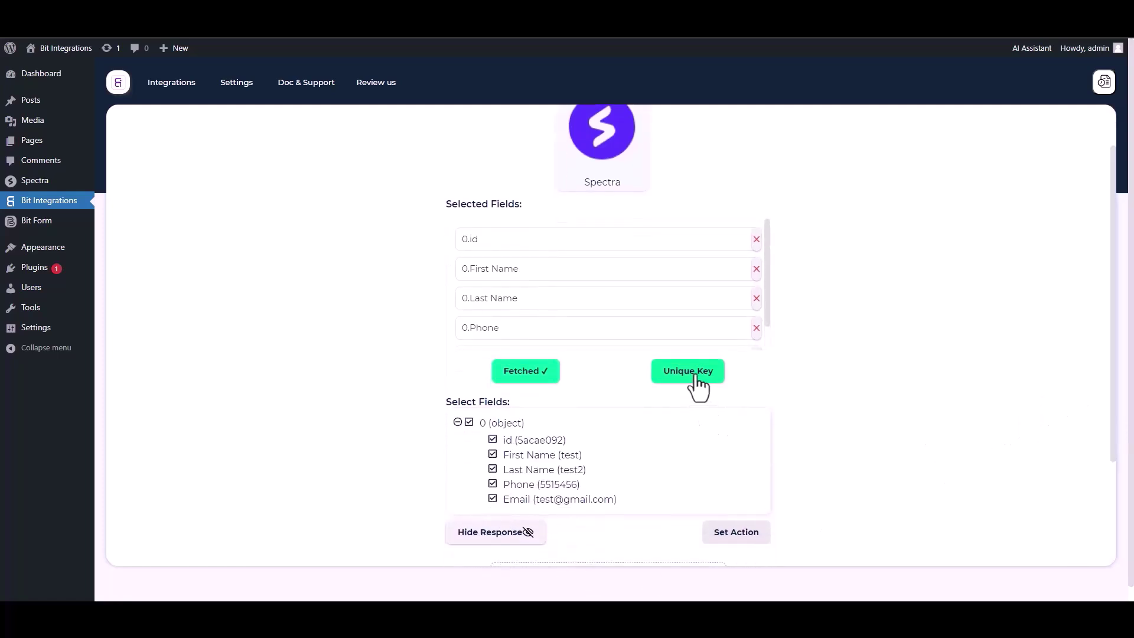
- Set 0.id as the unique primary key and move on to action selection
{"action": "left_click", "coordinate": [695, 372]}
{"action": "left_click", "coordinate": [540, 326]}
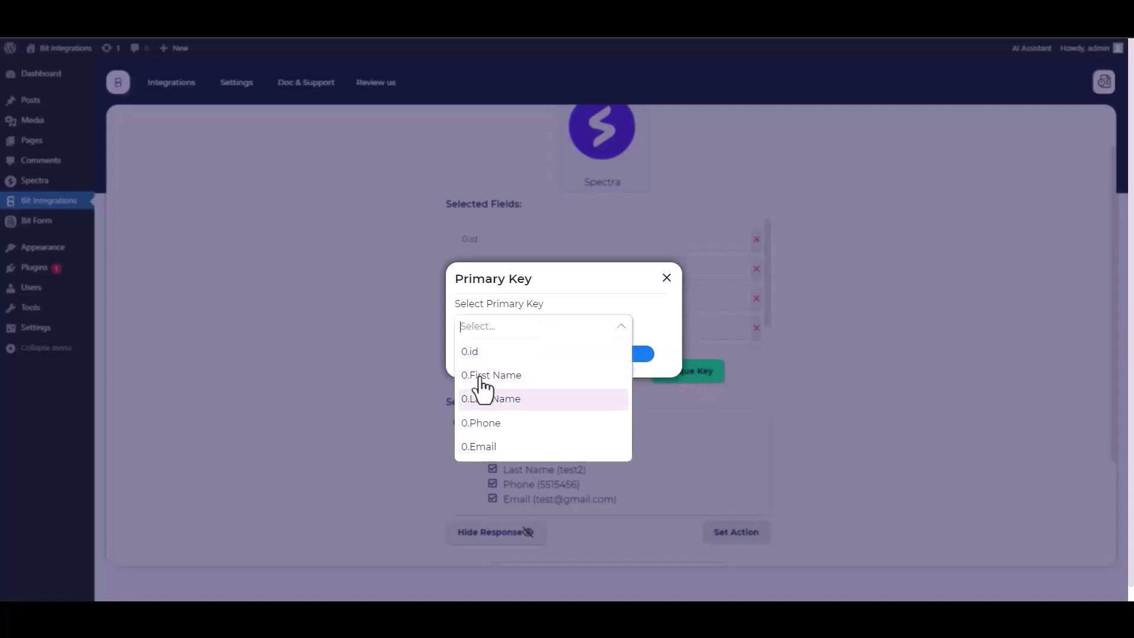
{"action": "left_click", "coordinate": [480, 353]}
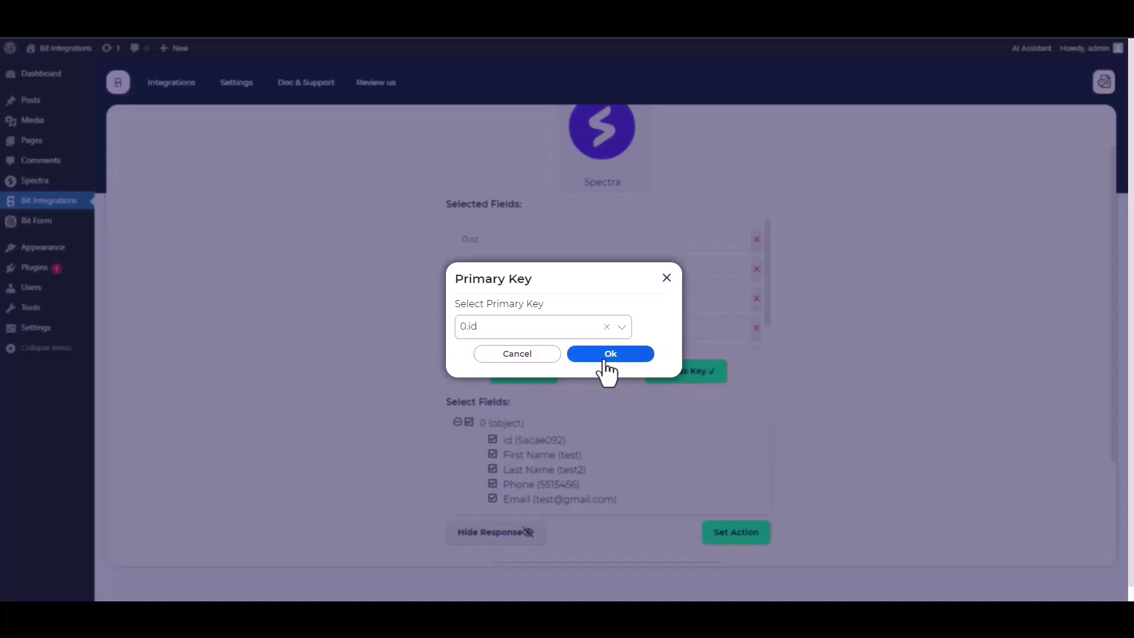
{"action": "left_click", "coordinate": [607, 356]}
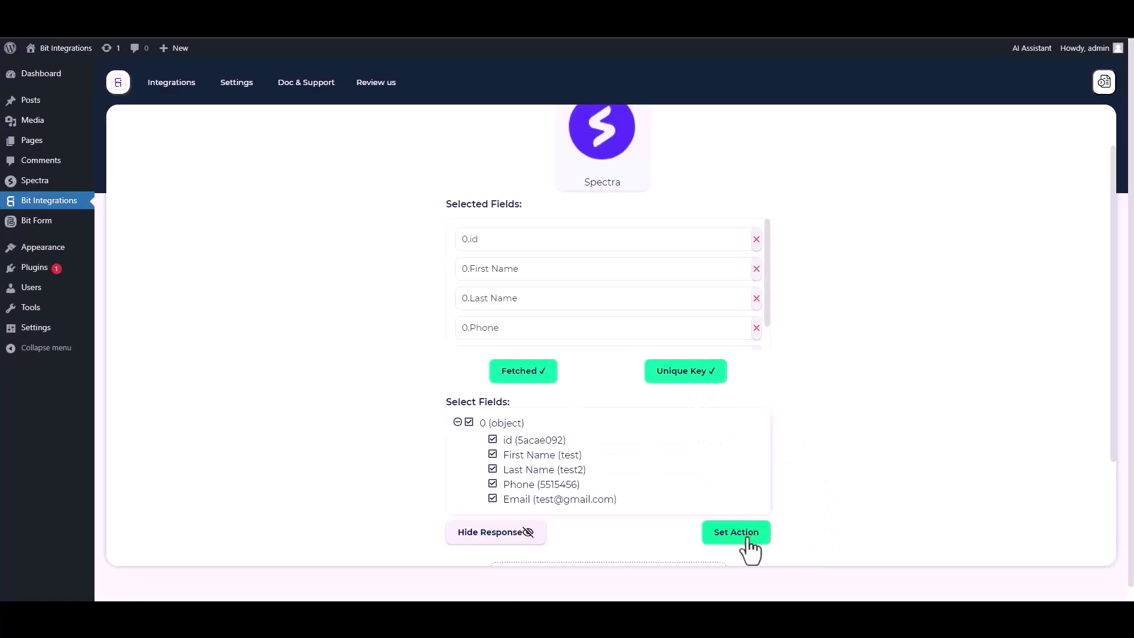
{"action": "left_click", "coordinate": [728, 537]}
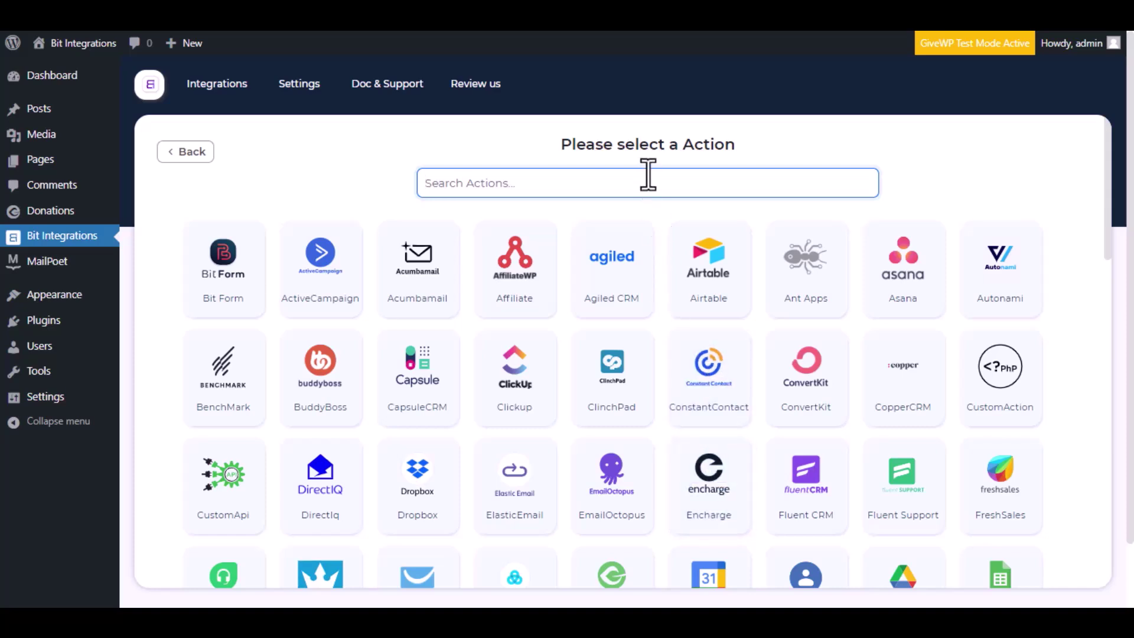
- Search for 'Mail poet', choose it as the action, authorize the connection, and continue
{"action": "type", "text": "Mail poet"}
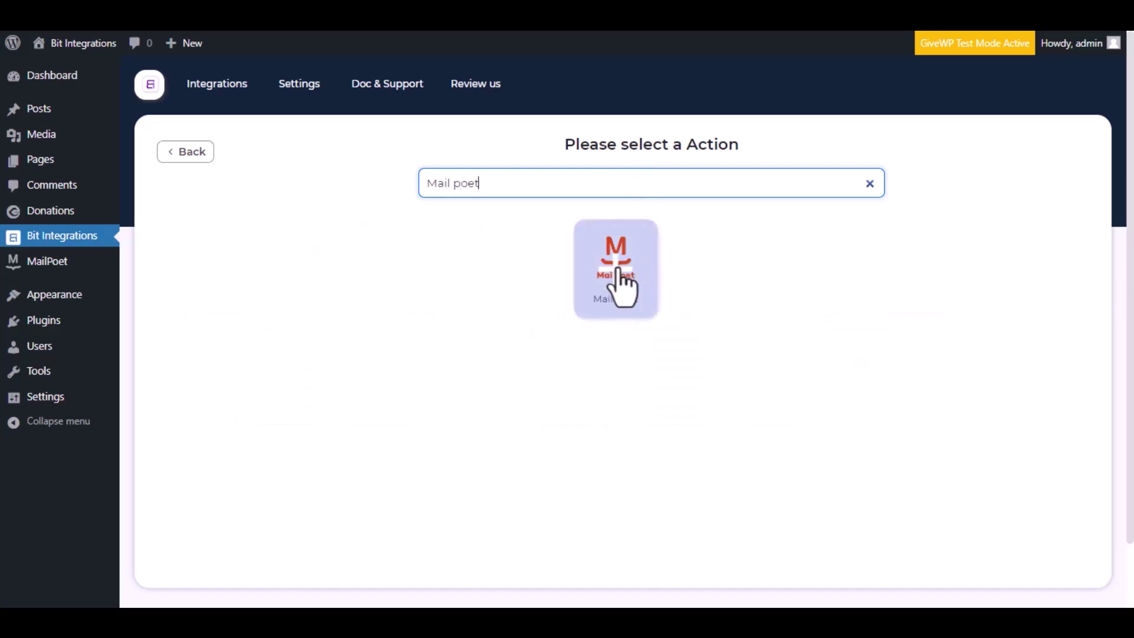
{"action": "left_click", "coordinate": [617, 270]}
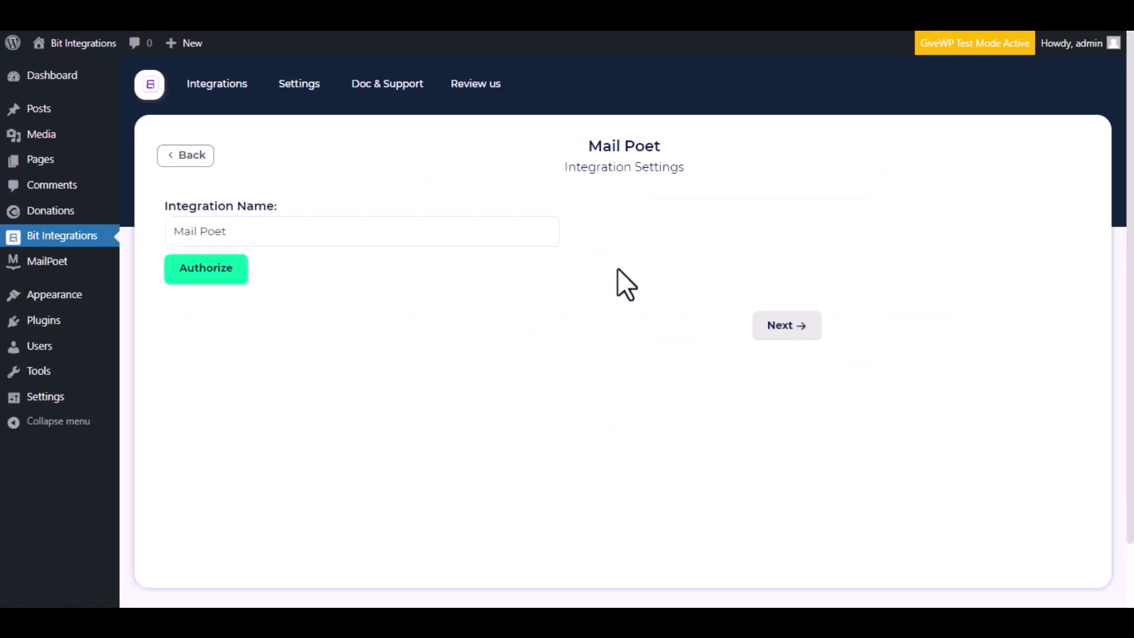
{"action": "left_click_drag", "start_coordinate": [254, 233], "coordinate": [171, 233]}
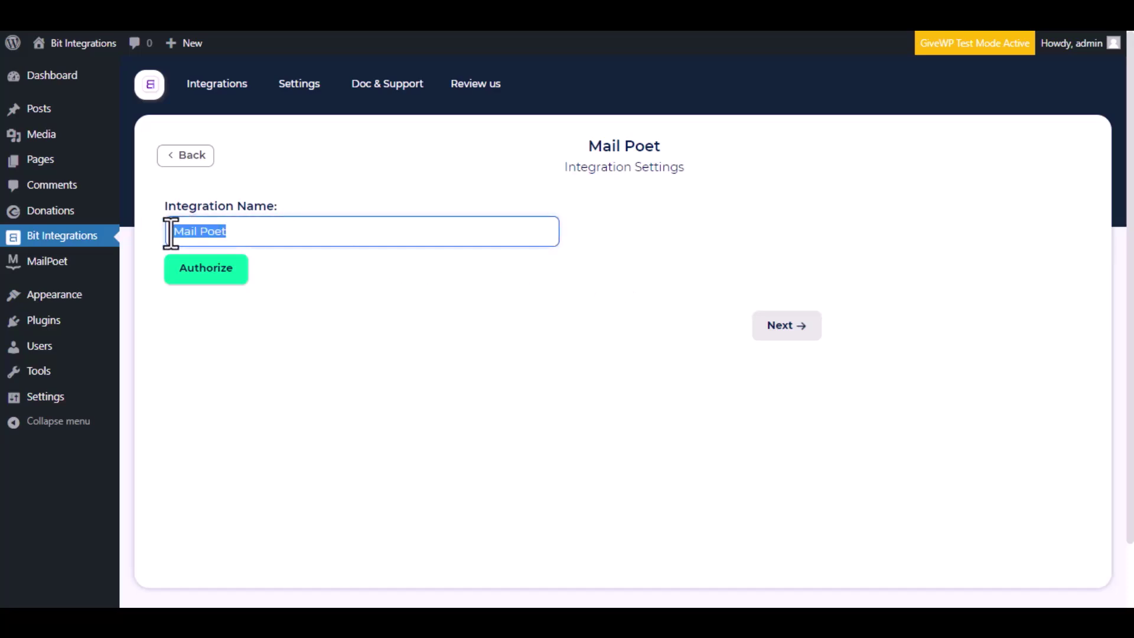
{"action": "left_click", "coordinate": [241, 230]}
{"action": "left_click", "coordinate": [192, 278]}
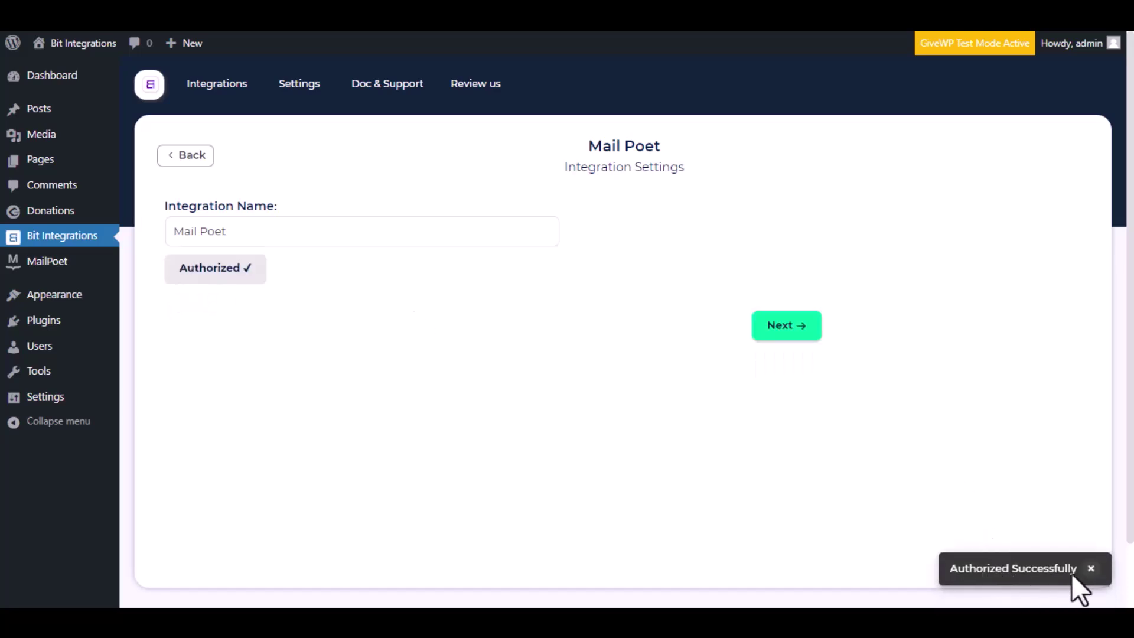
{"action": "left_click", "coordinate": [803, 326]}
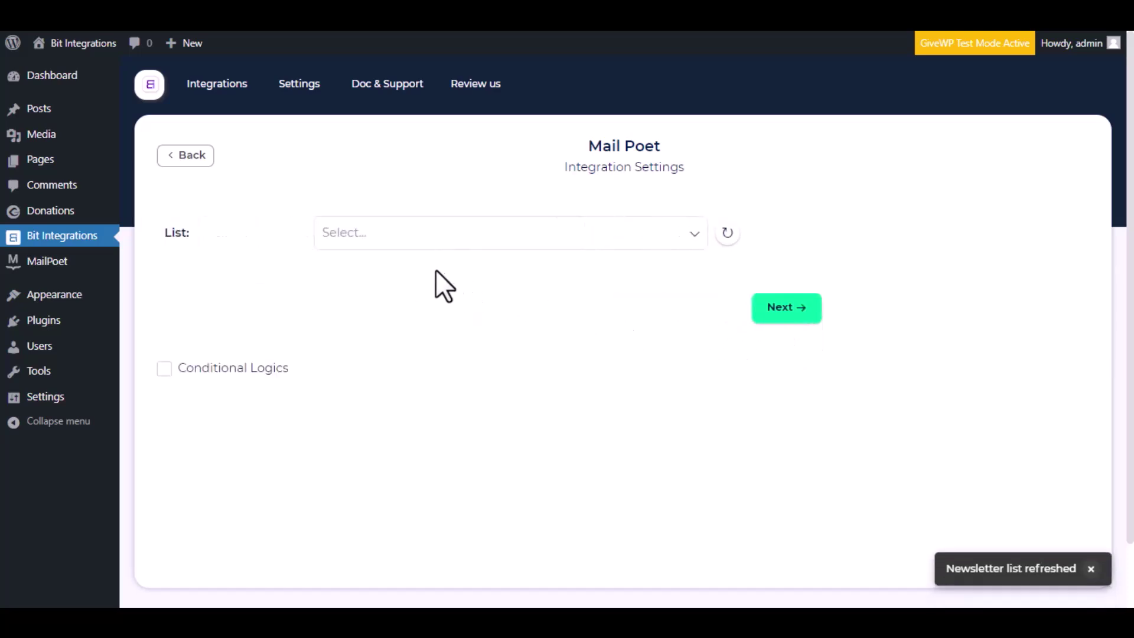
- Target the Newsletter mailing list and map the form's Email field to MailPoet Email
{"action": "left_click", "coordinate": [391, 233]}
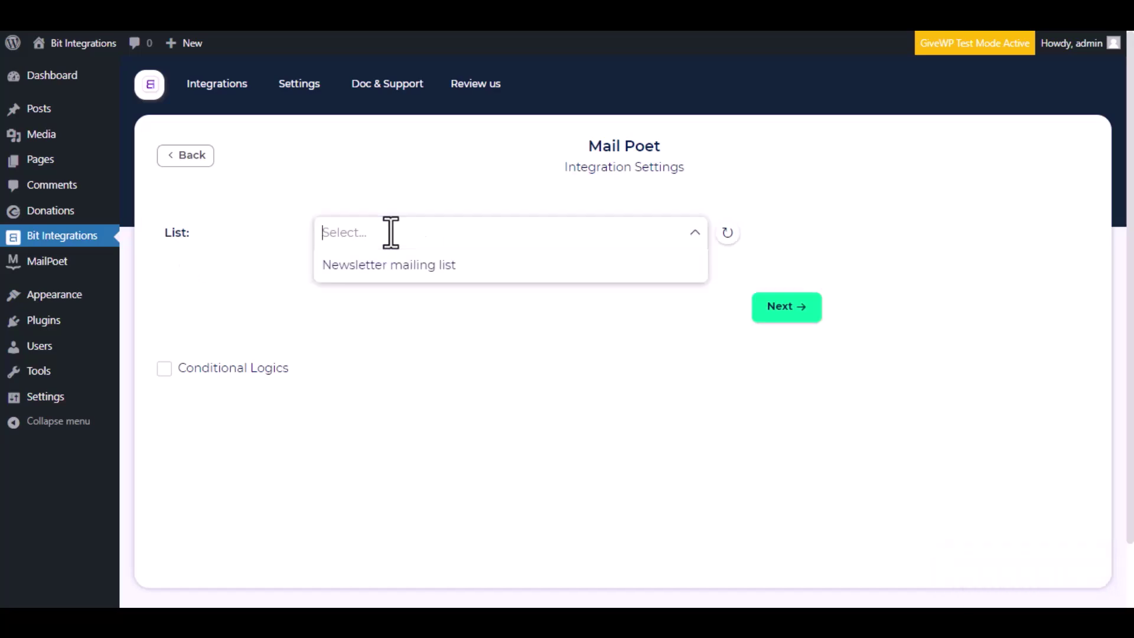
{"action": "left_click", "coordinate": [407, 265]}
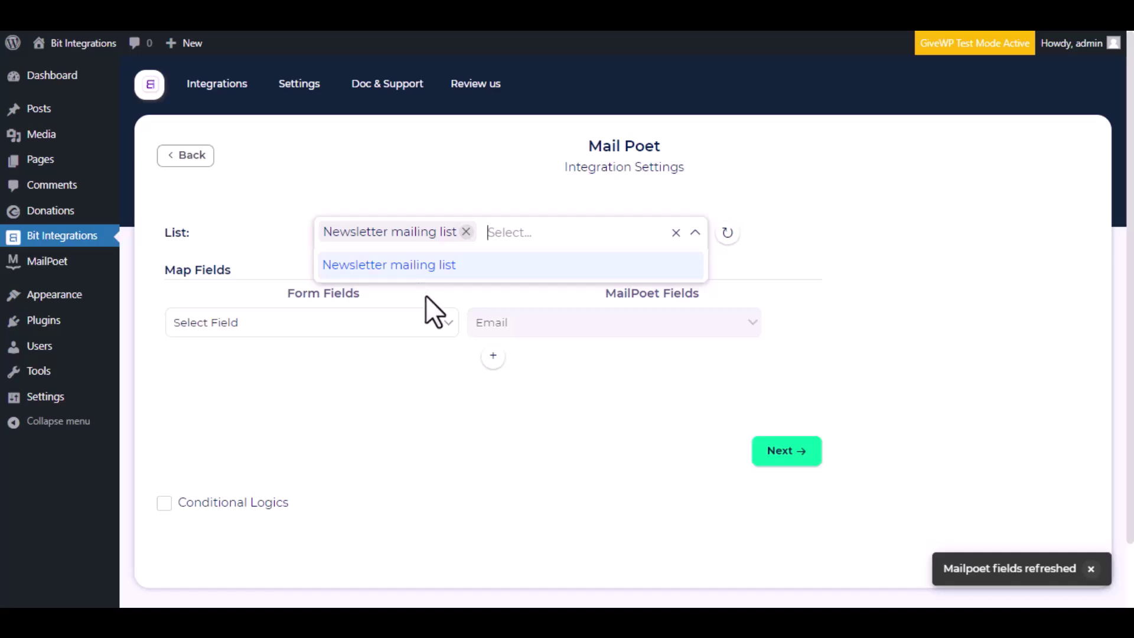
{"action": "left_click", "coordinate": [266, 273]}
{"action": "left_click", "coordinate": [362, 328]}
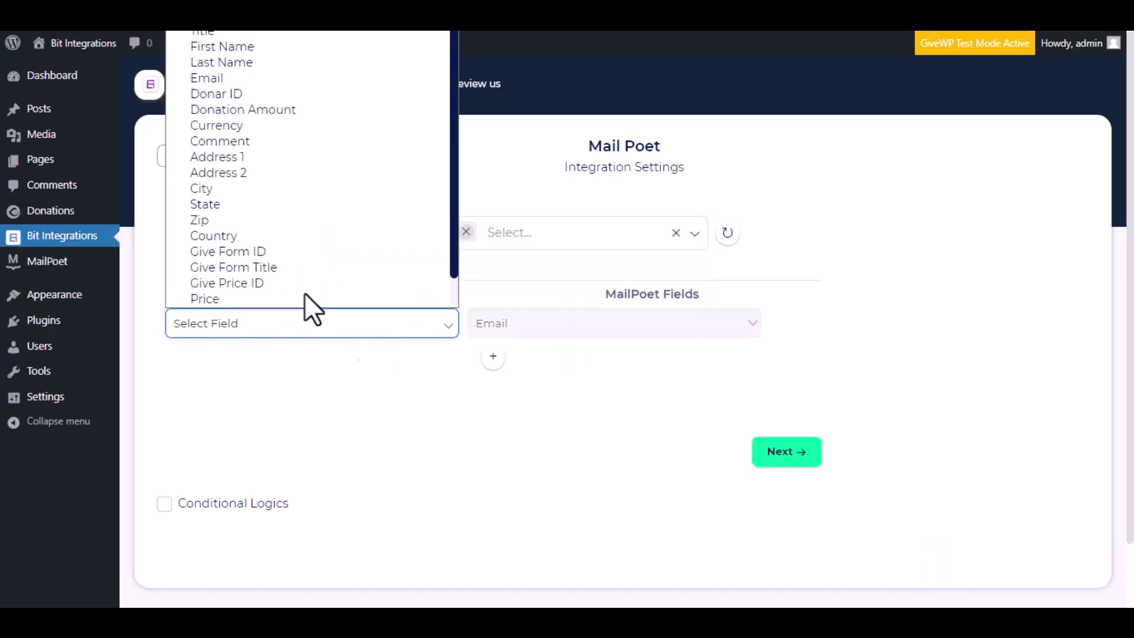
{"action": "left_click", "coordinate": [263, 78]}
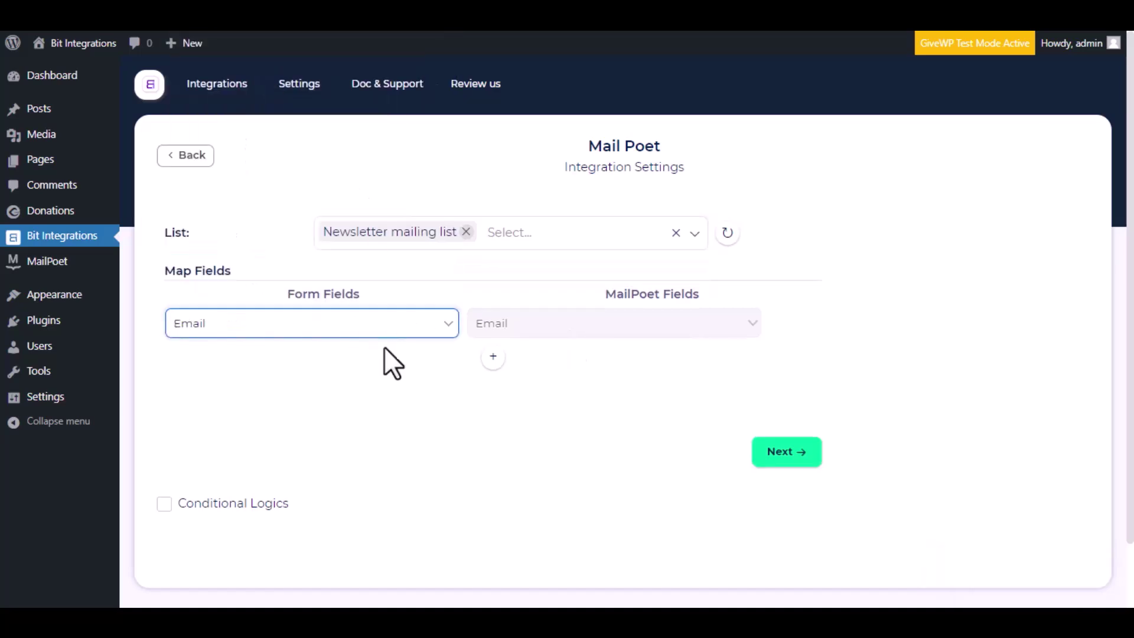
- Add mapping rows linking First Name and Last Name to MailPoet First name and Last name
{"action": "left_click", "coordinate": [493, 356]}
{"action": "left_click", "coordinate": [537, 366]}
{"action": "left_click", "coordinate": [544, 397]}
{"action": "left_click", "coordinate": [339, 371]}
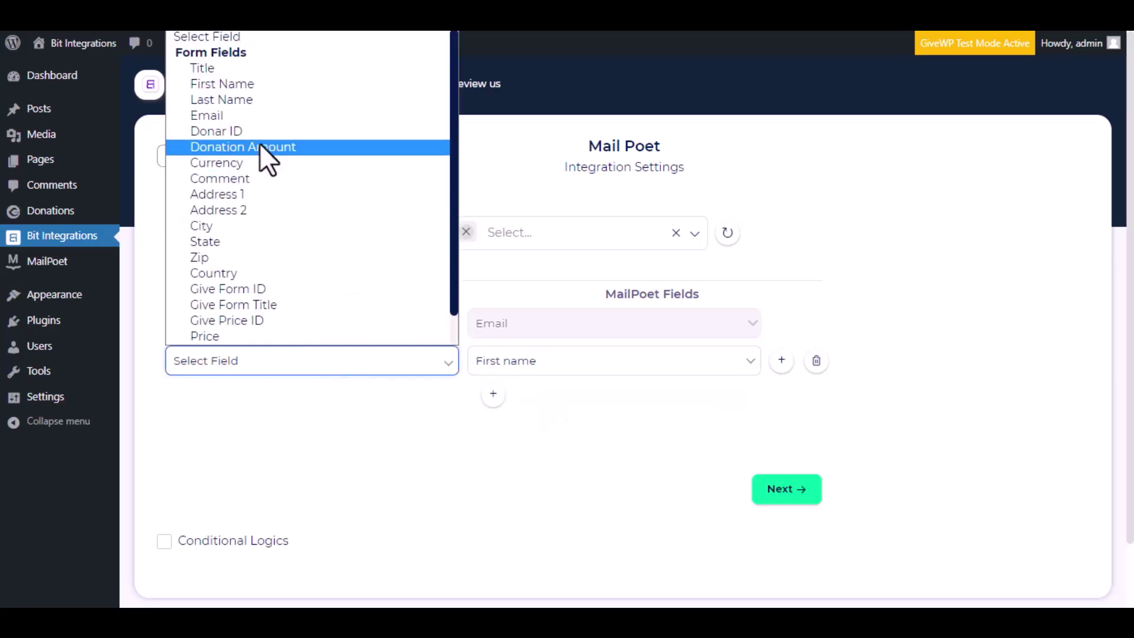
{"action": "left_click", "coordinate": [271, 84]}
{"action": "left_click", "coordinate": [493, 394]}
{"action": "left_click", "coordinate": [569, 412]}
{"action": "left_click", "coordinate": [552, 449]}
{"action": "left_click", "coordinate": [401, 398]}
{"action": "left_click", "coordinate": [279, 137]}
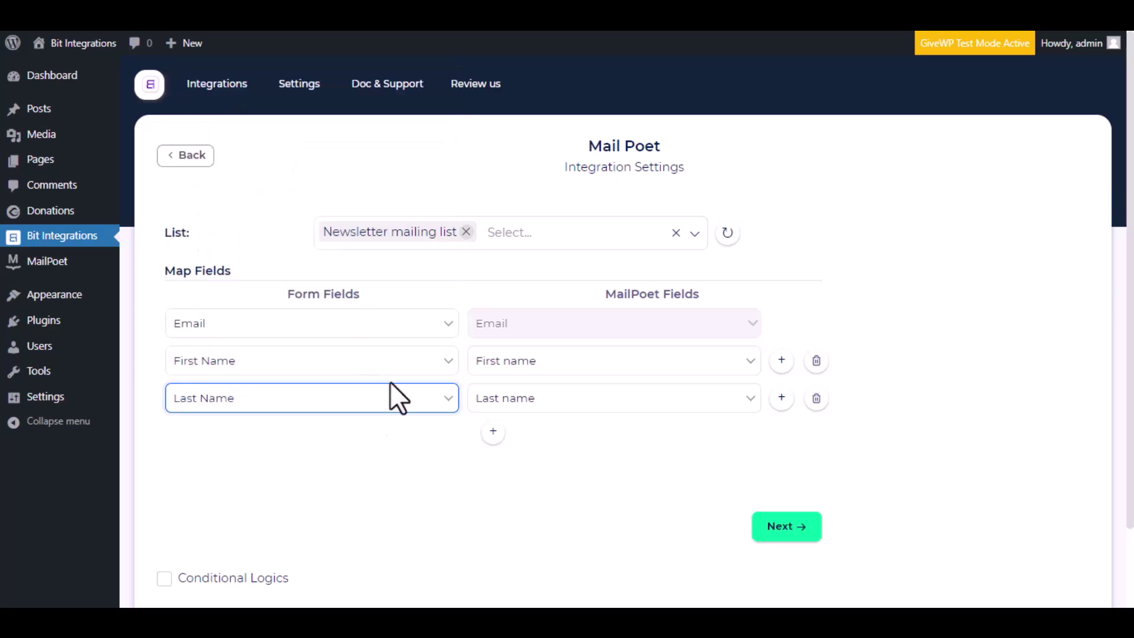
{"action": "scroll", "coordinate": [423, 462], "scroll_direction": "down", "scroll_amount": 2}
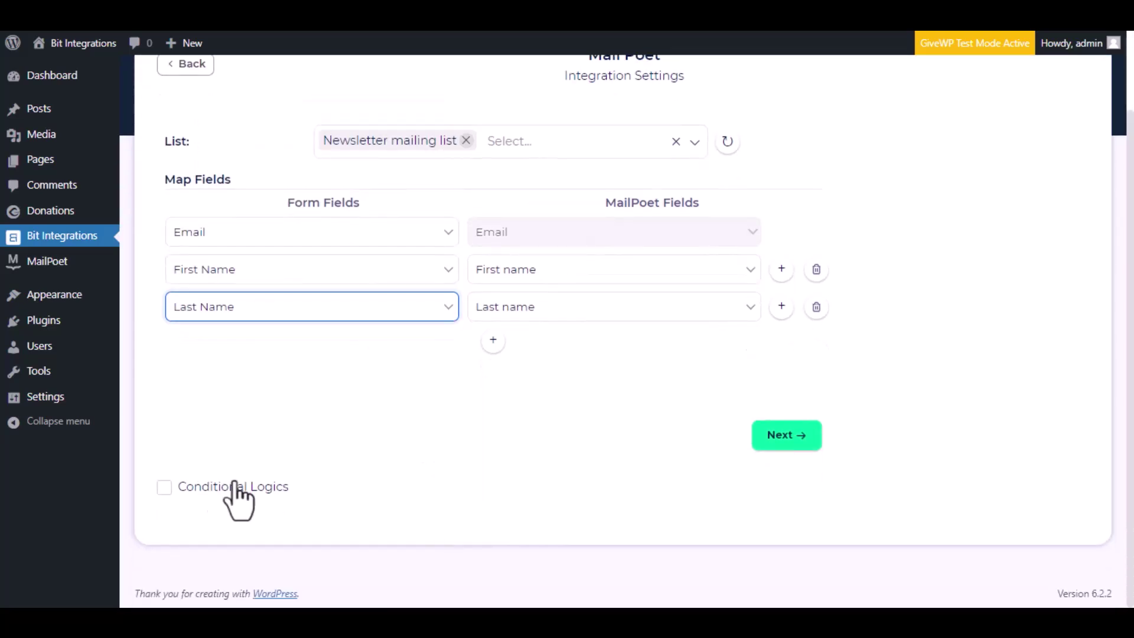
- Leave Conditional Logics off and finish and save the MailPoet integration
{"action": "left_click", "coordinate": [162, 491]}
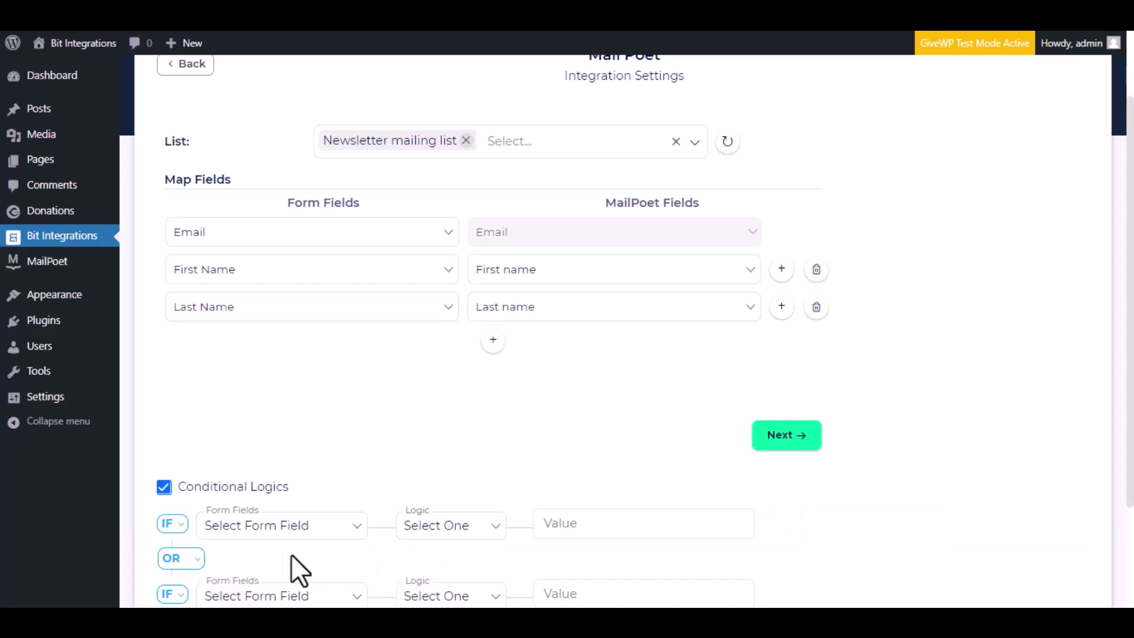
{"action": "scroll", "coordinate": [319, 555], "scroll_direction": "down", "scroll_amount": 3}
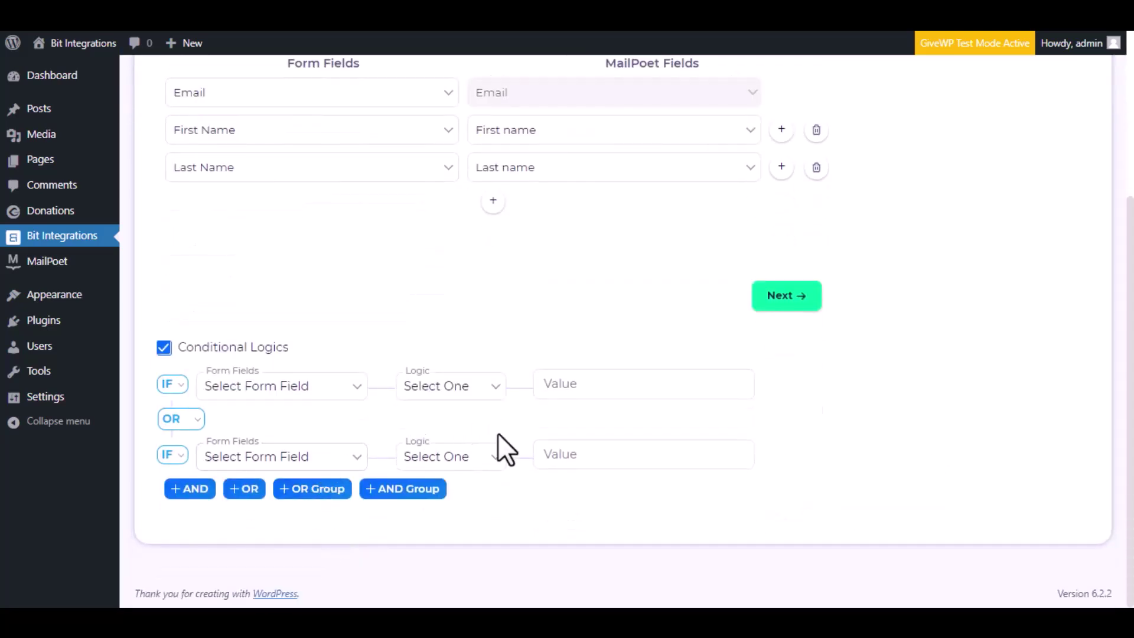
{"action": "left_click", "coordinate": [164, 348]}
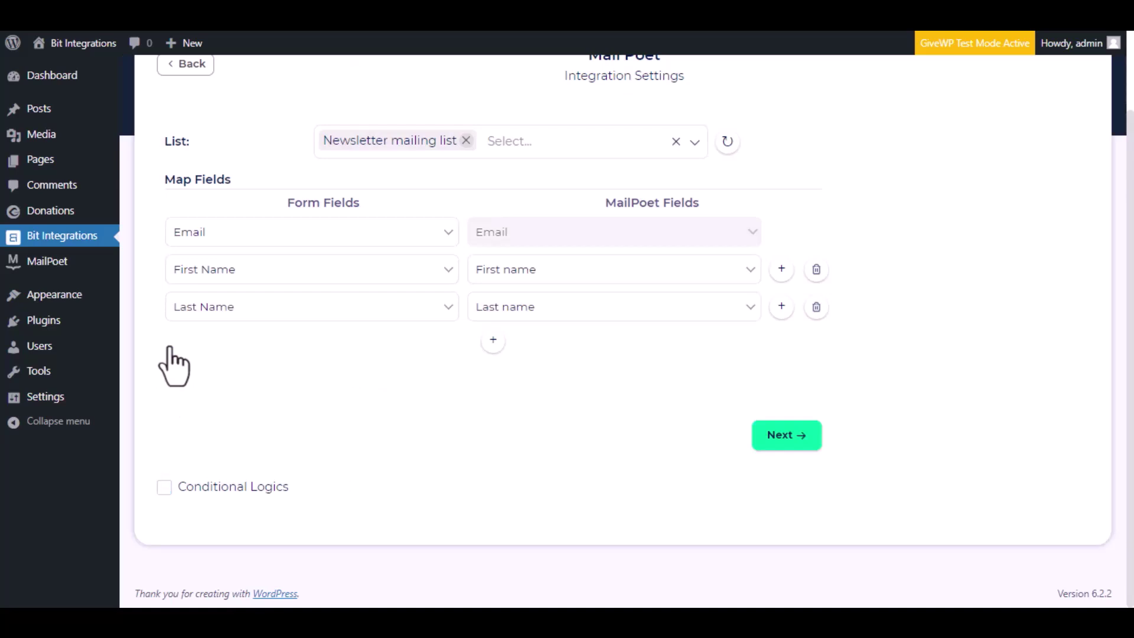
{"action": "left_click", "coordinate": [781, 447]}
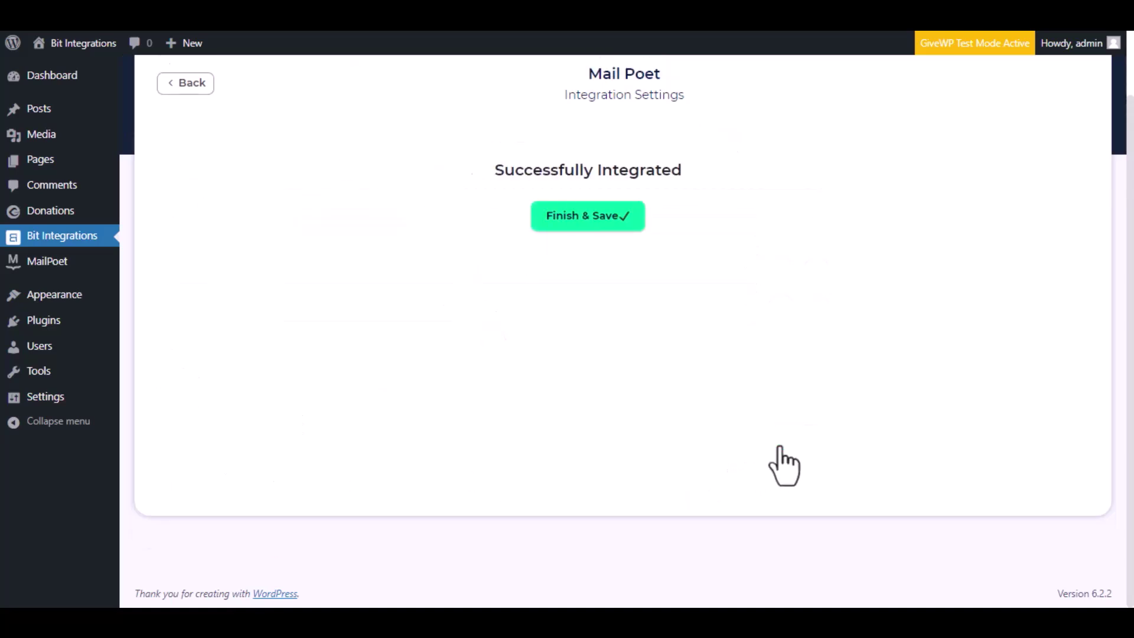
{"action": "left_click", "coordinate": [643, 226]}
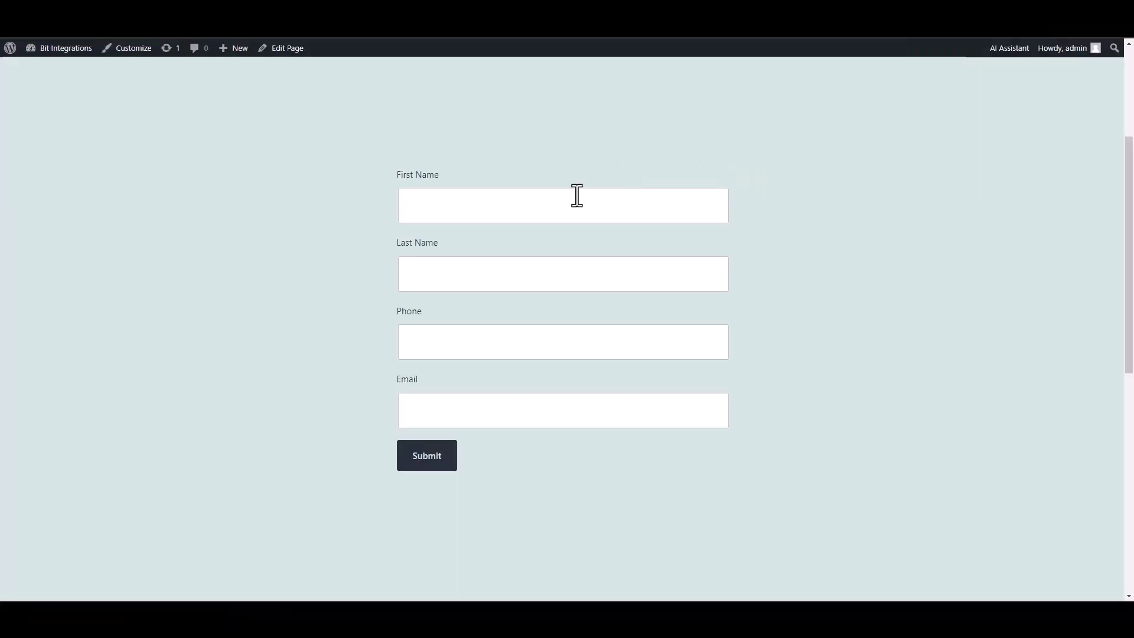
{"action": "left_click", "coordinate": [577, 195]}
- Submit the form with first name 'Bit', last name 'Integrations', a phone number and an e-mail
{"action": "type", "text": "Bit"}
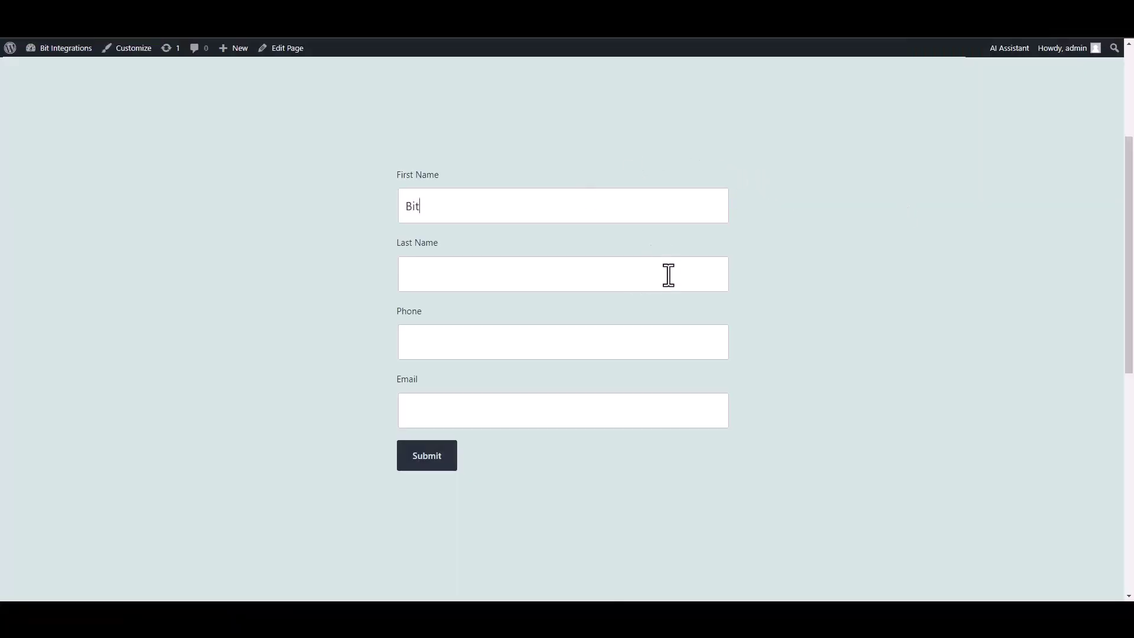
{"action": "left_click", "coordinate": [668, 276]}
{"action": "type", "text": "Integrations"}
{"action": "left_click", "coordinate": [641, 354]}
{"action": "type", "text": "444555666"}
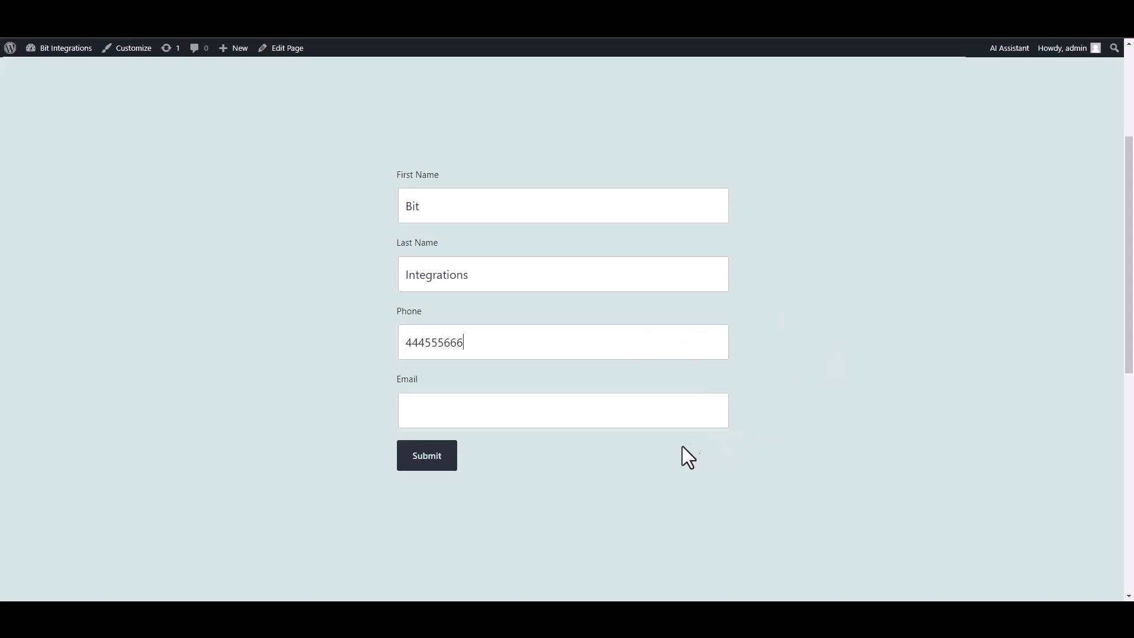
{"action": "left_click", "coordinate": [674, 405]}
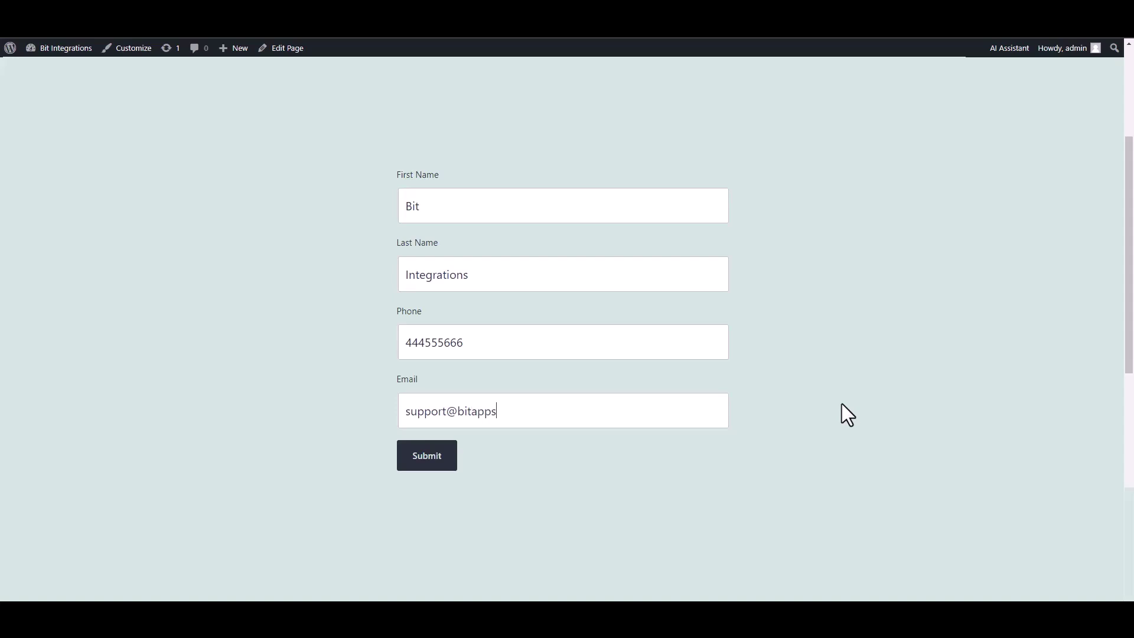
{"action": "left_click", "coordinate": [434, 464]}
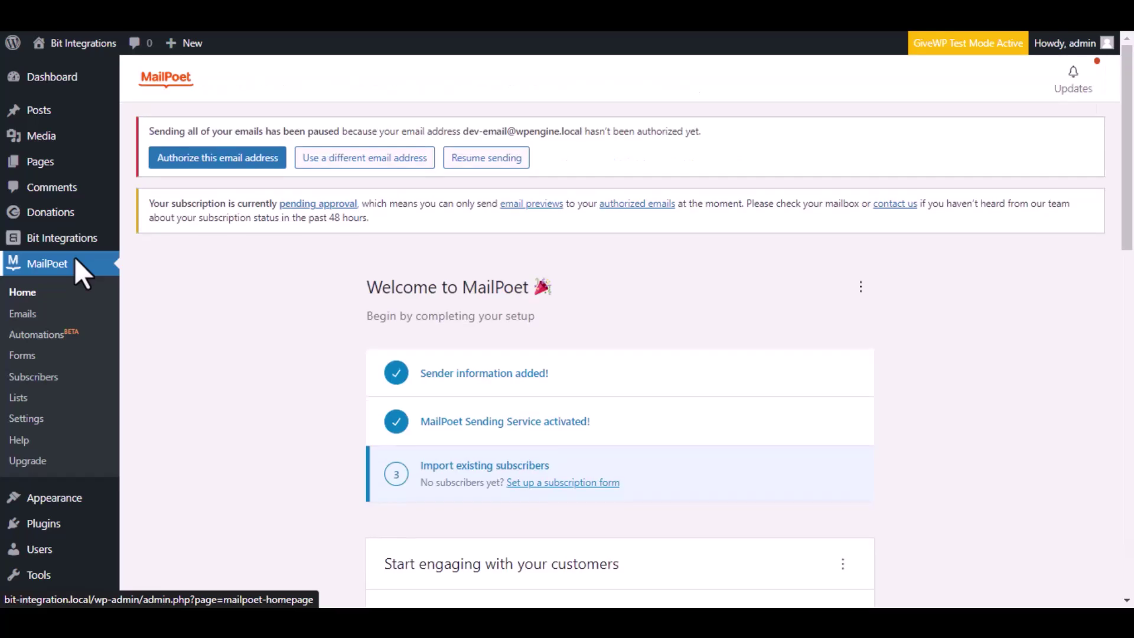
- Open MailPoet's Subscribers page and check the new subscriber row
{"action": "left_click", "coordinate": [65, 379]}
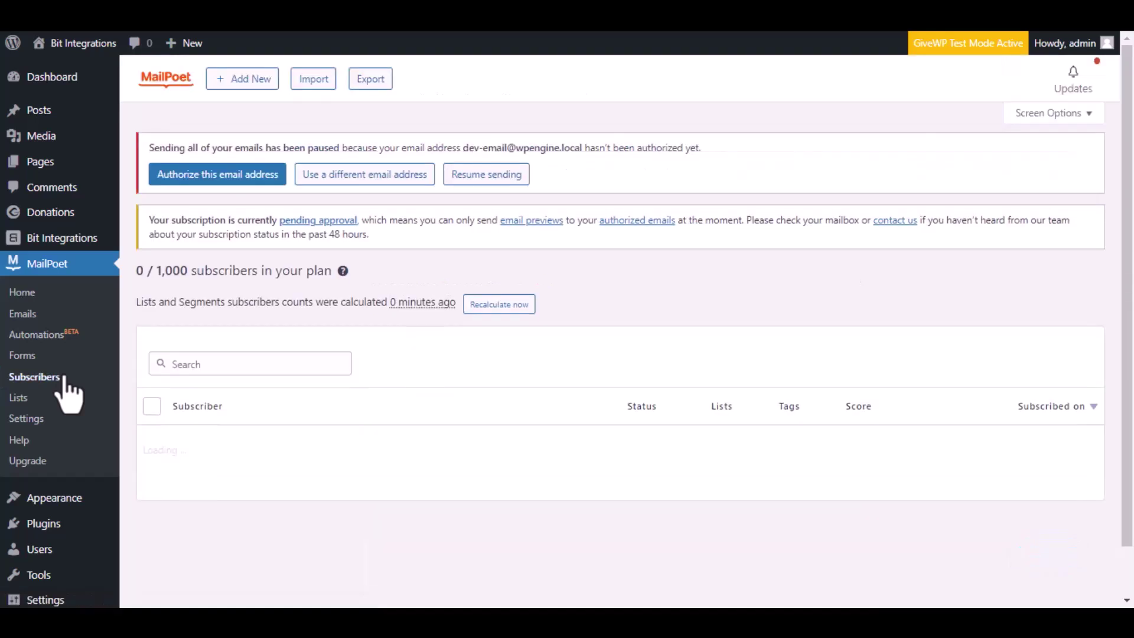
{"action": "mouse_move", "coordinate": [189, 491]}
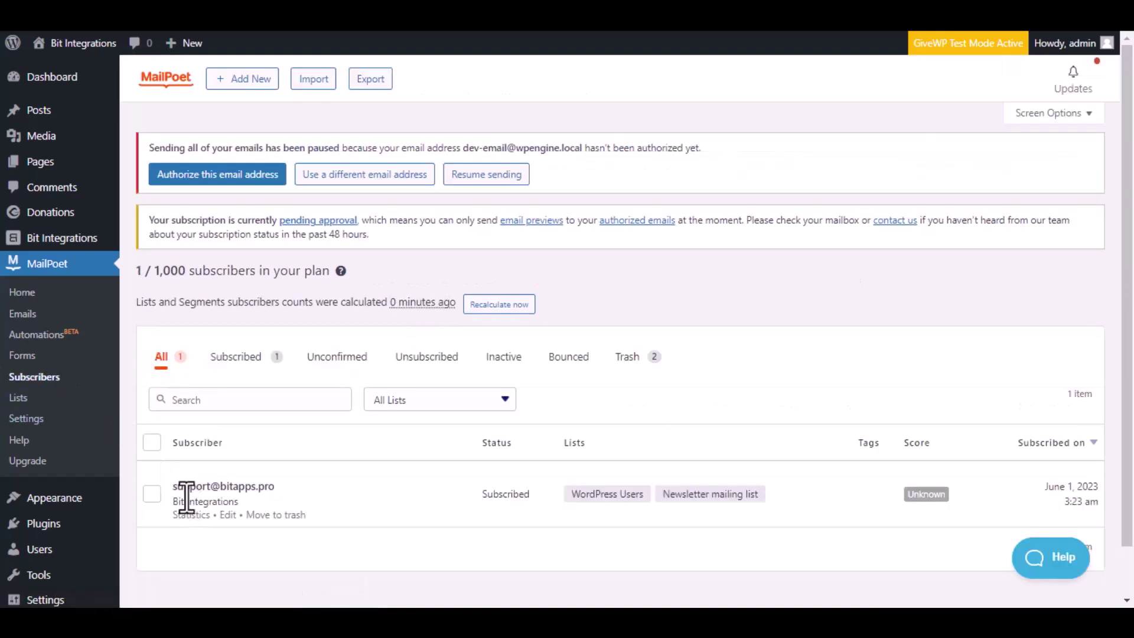